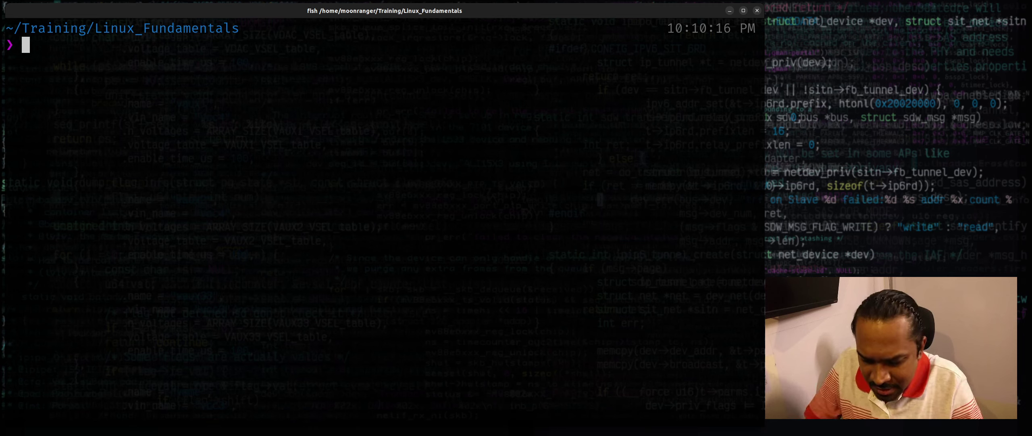
pyautogui.write('echo $S')
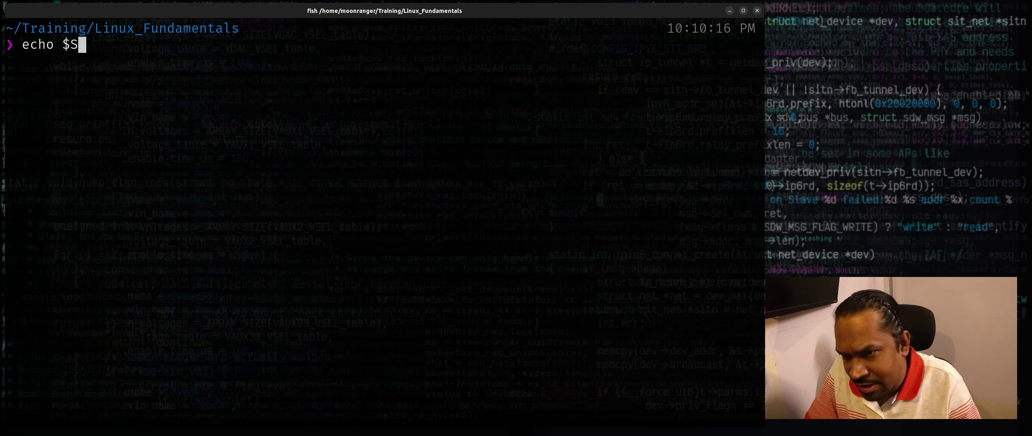
# - Run echo $S to print the stored string 'this is a test string'
pyautogui.press('Return')
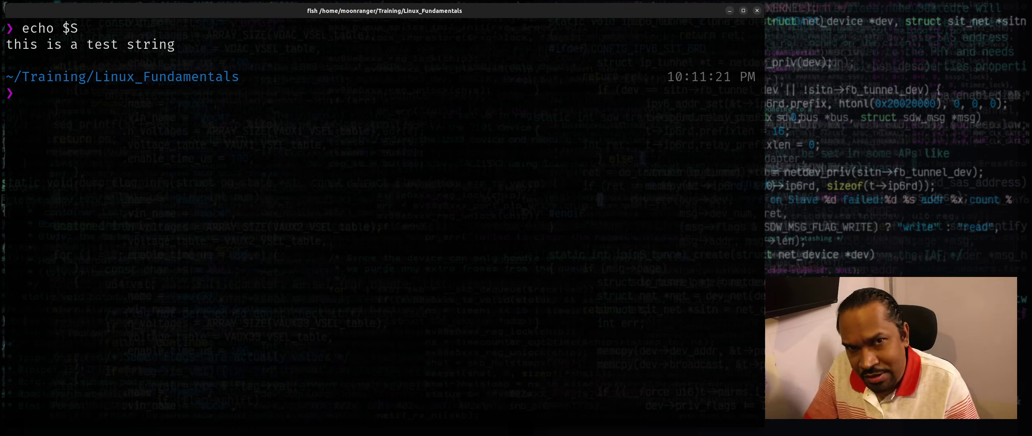
pyautogui.write('echo')
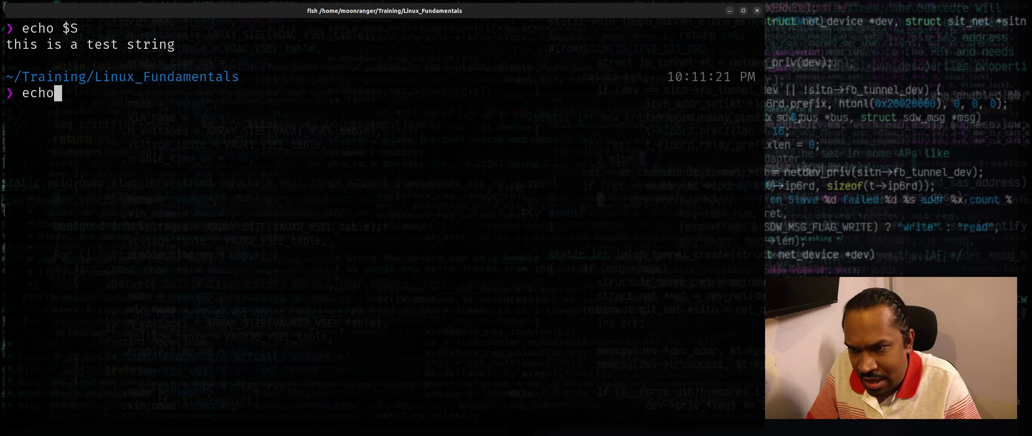
pyautogui.write(' $S | ')
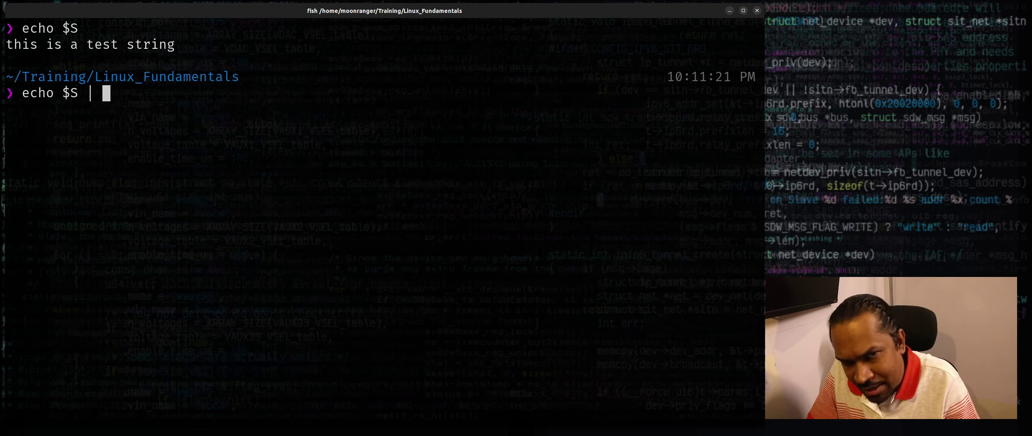
pyautogui.write('wc -w')
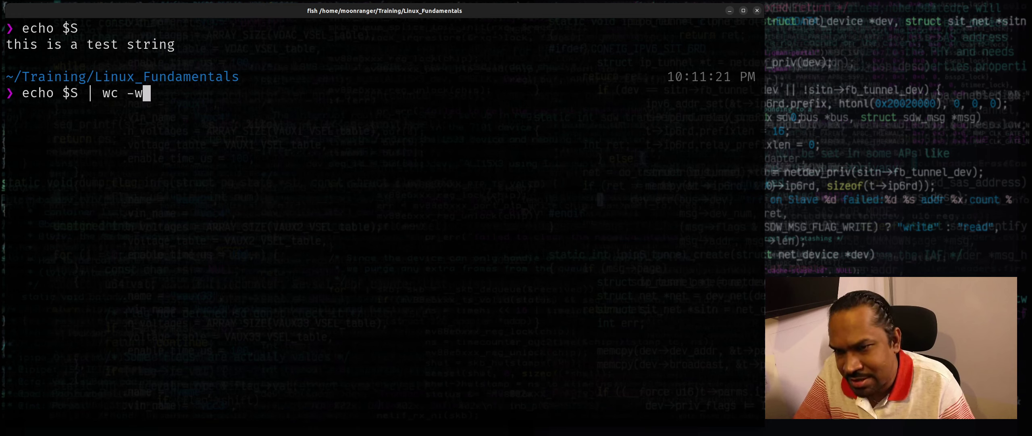
# - Run echo $S | wc -w to get 5, then highlight the wc -w part
pyautogui.press('Return')
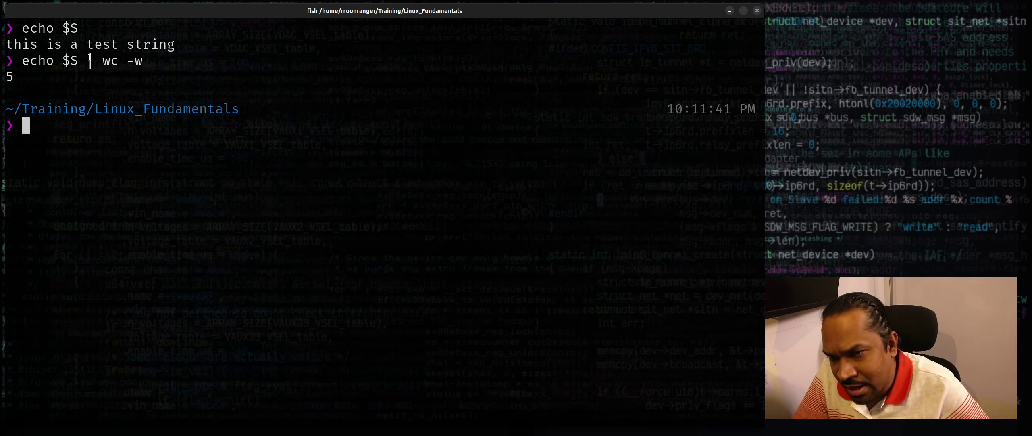
pyautogui.moveTo(95, 60); pyautogui.dragTo(141, 60)
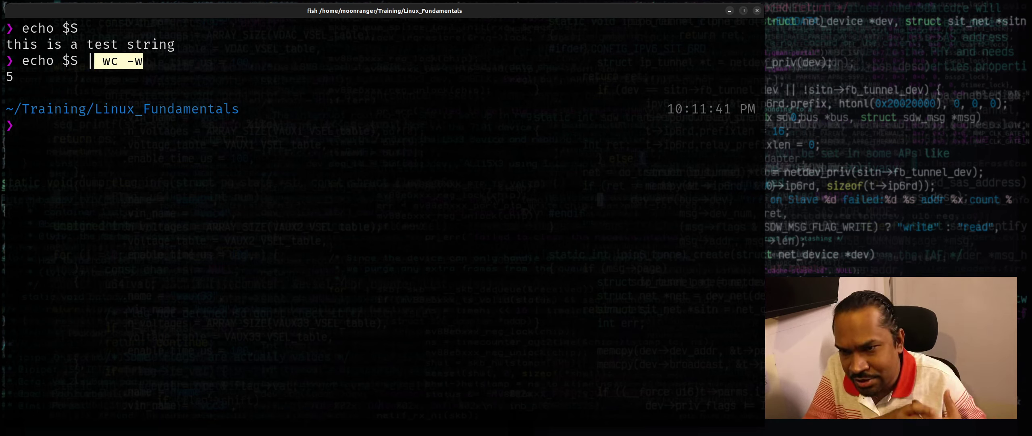
pyautogui.write('wc -w')
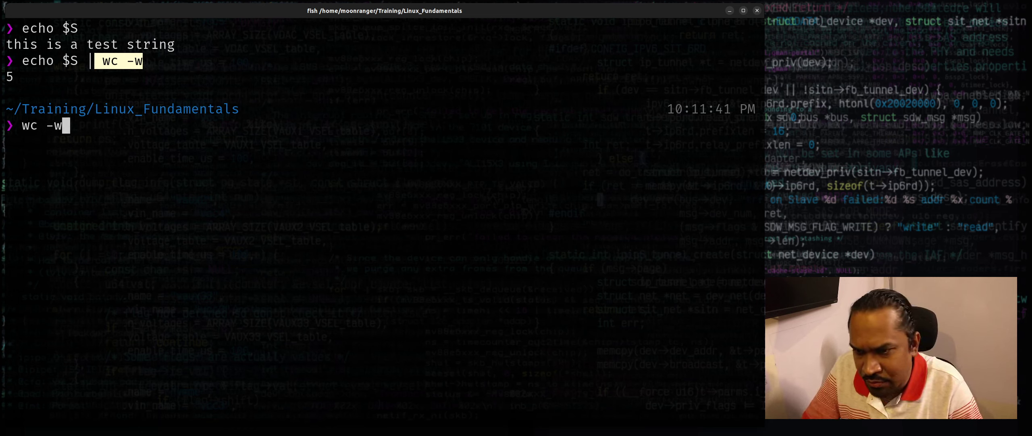
# - Feed three hand-typed lines to wc -w, ending with Ctrl+D, and highlight the resulting 12
pyautogui.press('Return')
pyautogui.write('lksdjf lksdjflkd sjflksdj fklsdj flksdjfklsdj')
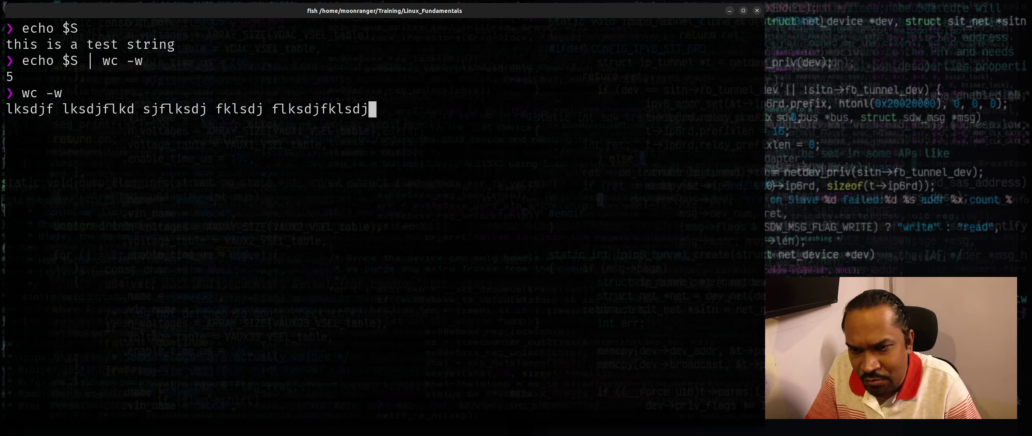
pyautogui.press('Return')
pyautogui.write('lksdj ')
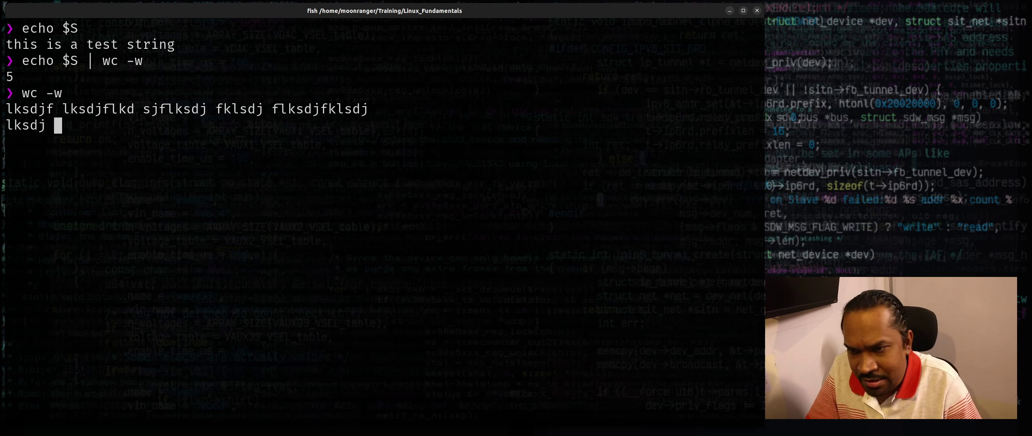
pyautogui.write('flksdjfkl dsjflksdjfklsdf')
pyautogui.press('Return')
pyautogui.write('weoir ioweu rioewu rioweurio')
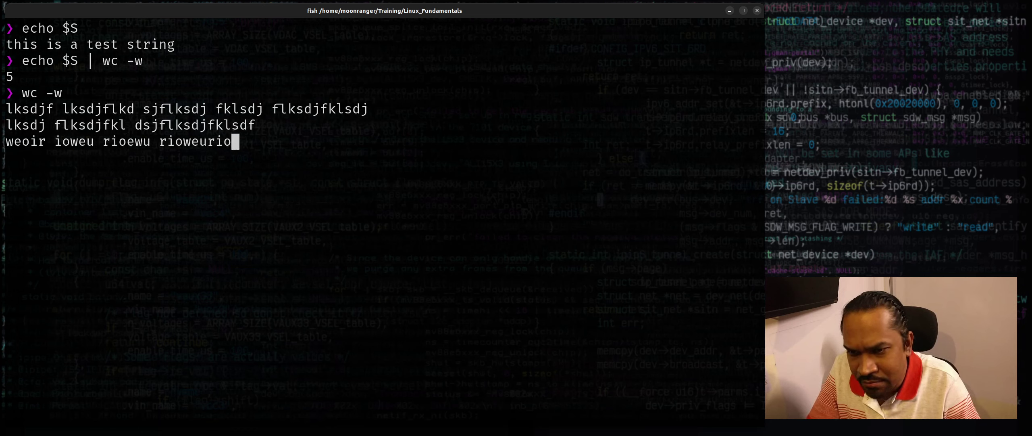
pyautogui.write('ewur')
pyautogui.press('Return')
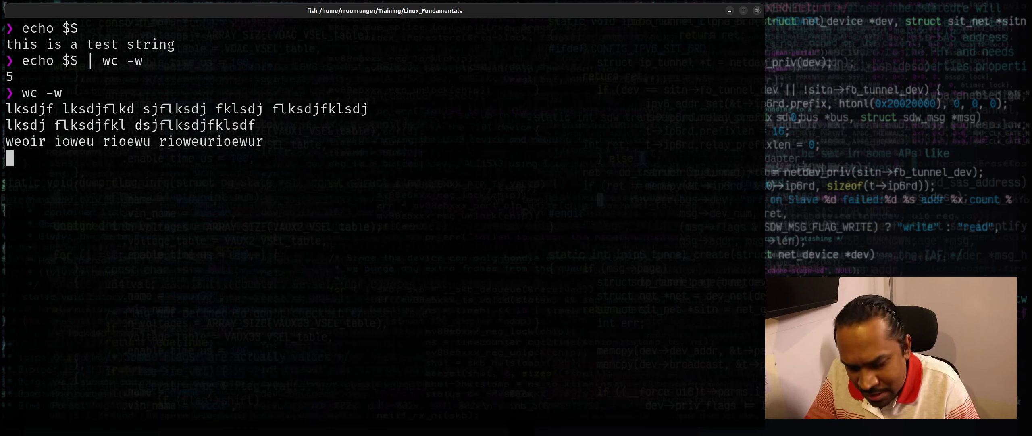
pyautogui.hotkey('ctrl', 'd')
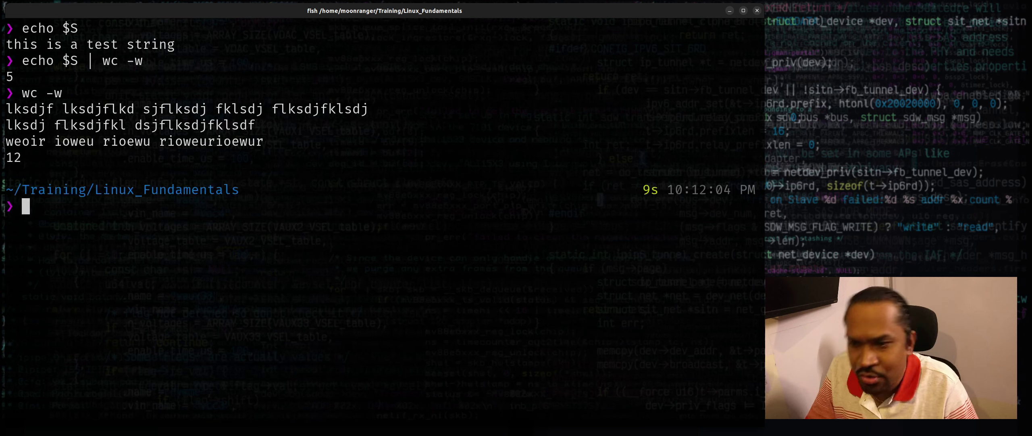
pyautogui.doubleClick(13, 156)
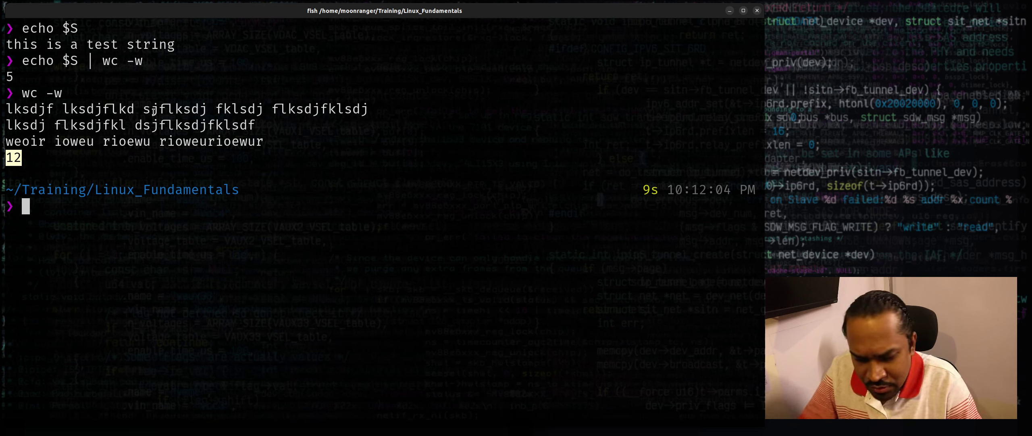
pyautogui.write('wc -')
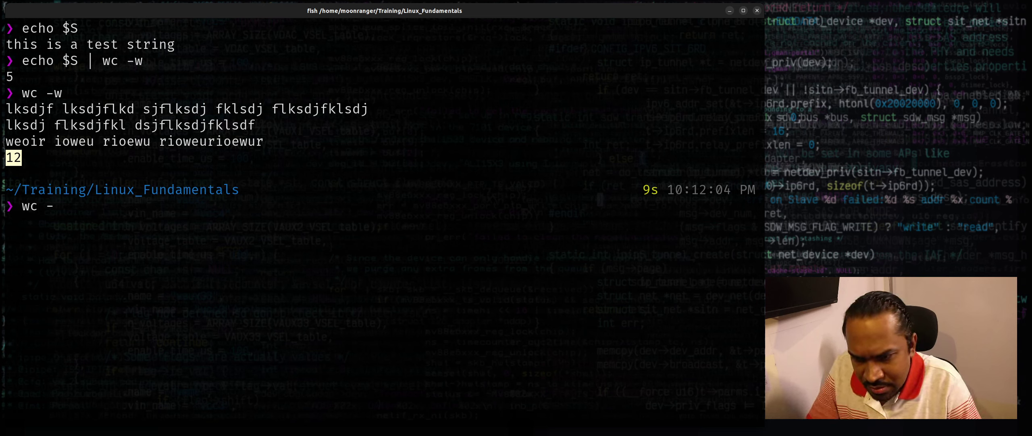
pyautogui.write('w')
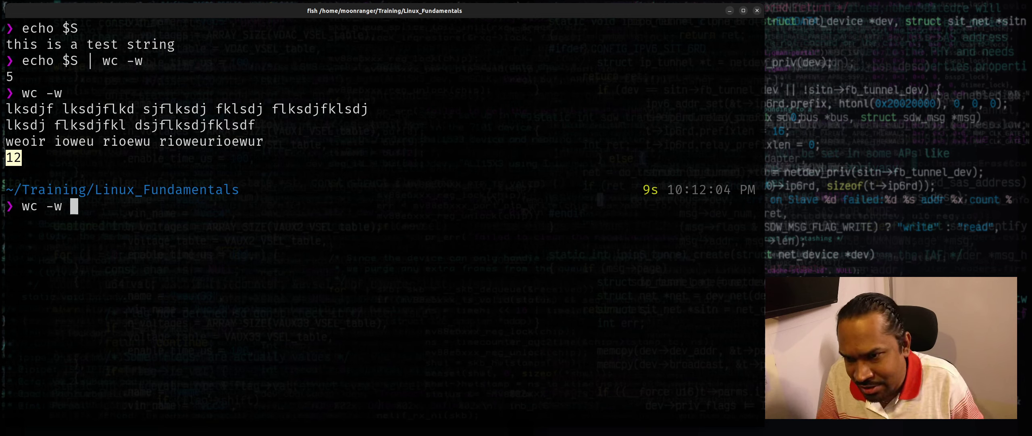
# - Turn the recalled pipeline into wc -w <<< $S and run it, again printing 5
pyautogui.press('Up')
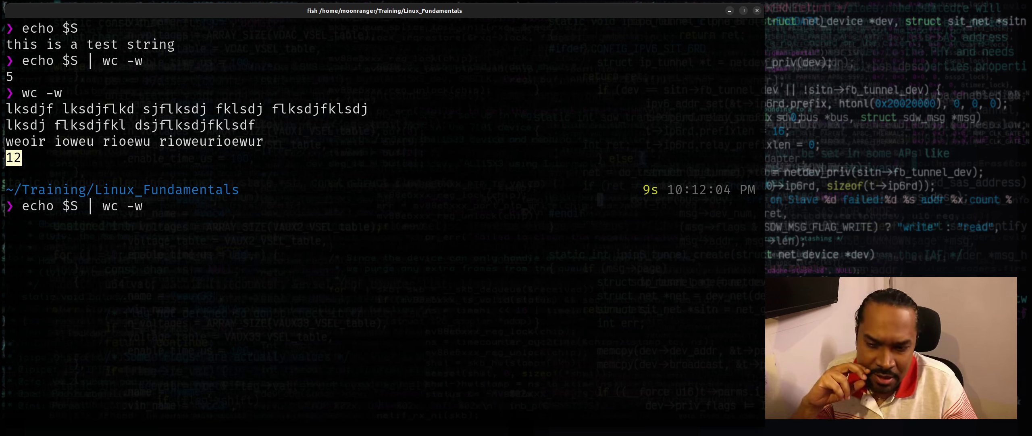
pyautogui.hotkey('ctrl', 'Left')
pyautogui.hotkey('ctrl', 'Left')
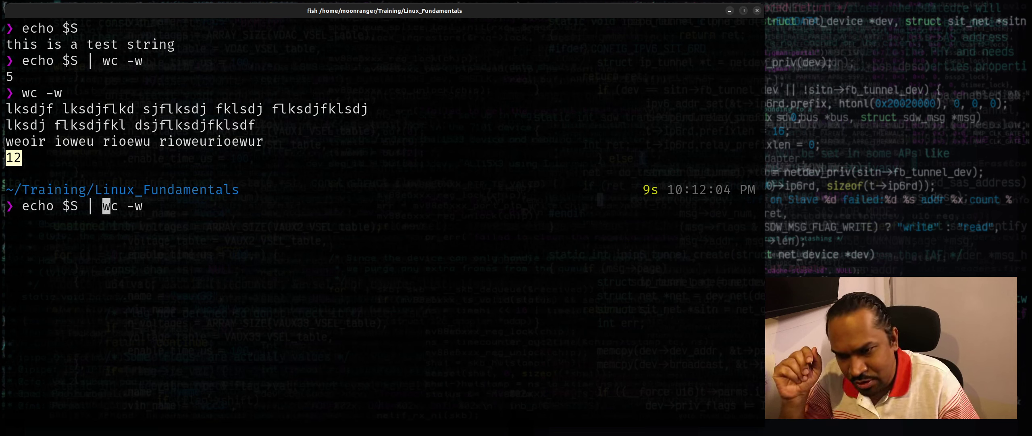
pyautogui.press('BackSpace')
pyautogui.hotkey('ctrl', 'u')
pyautogui.press('End')
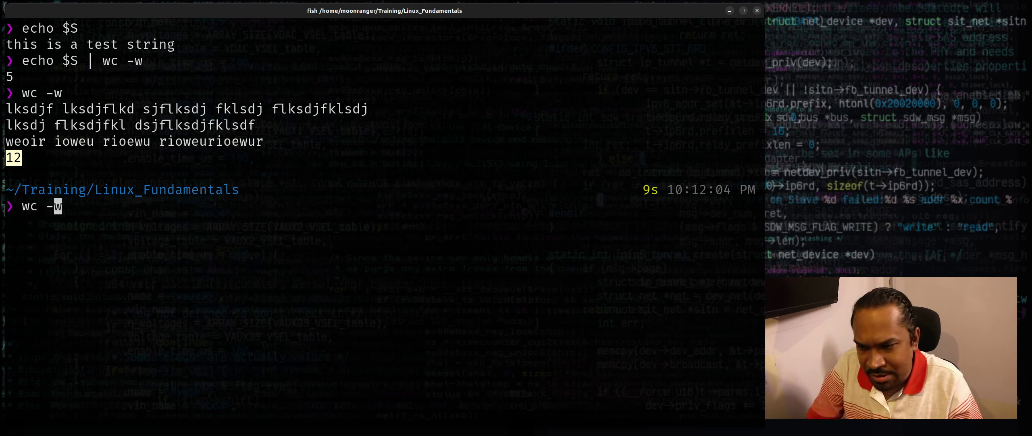
pyautogui.write('<<')
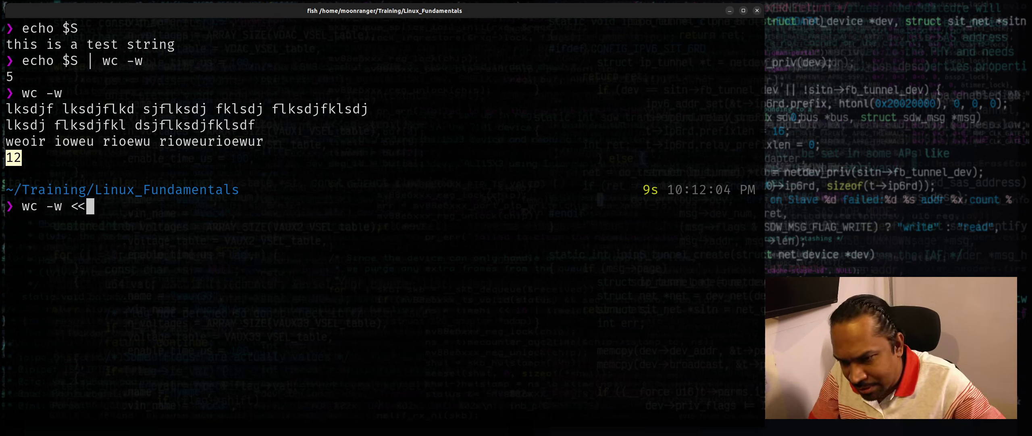
pyautogui.write('< $S')
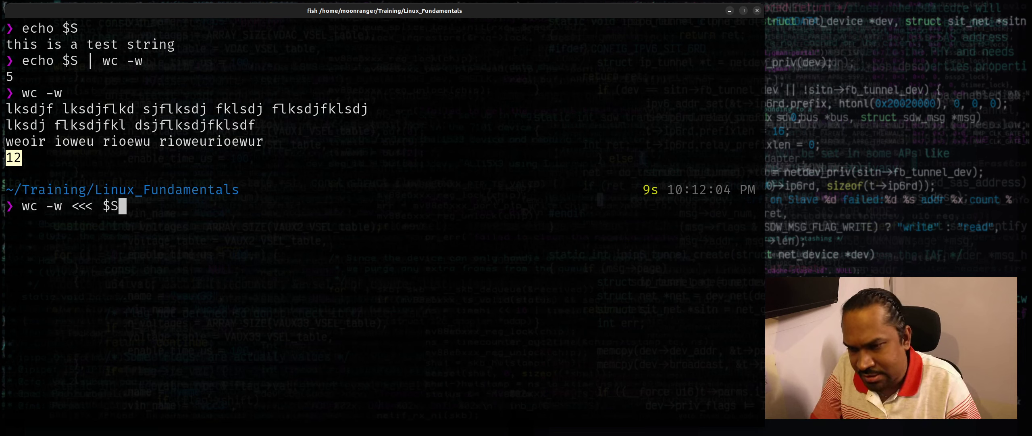
pyautogui.press('Return')
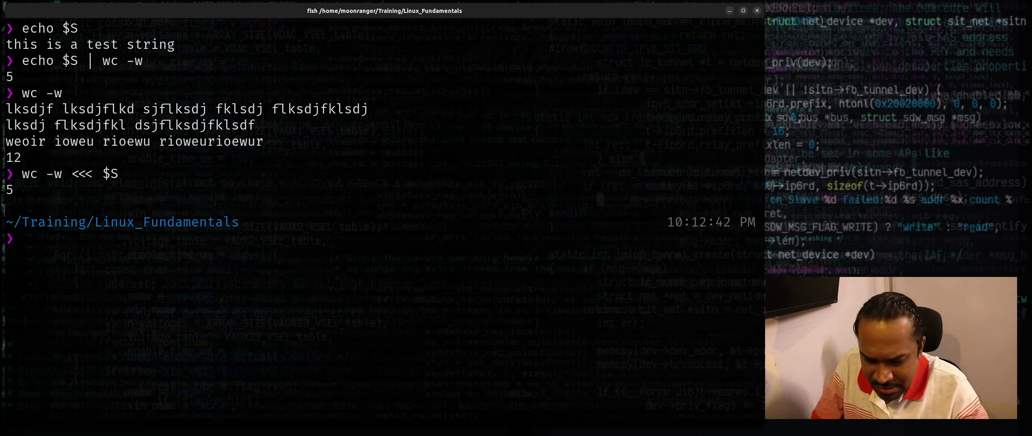
pyautogui.write('rev')
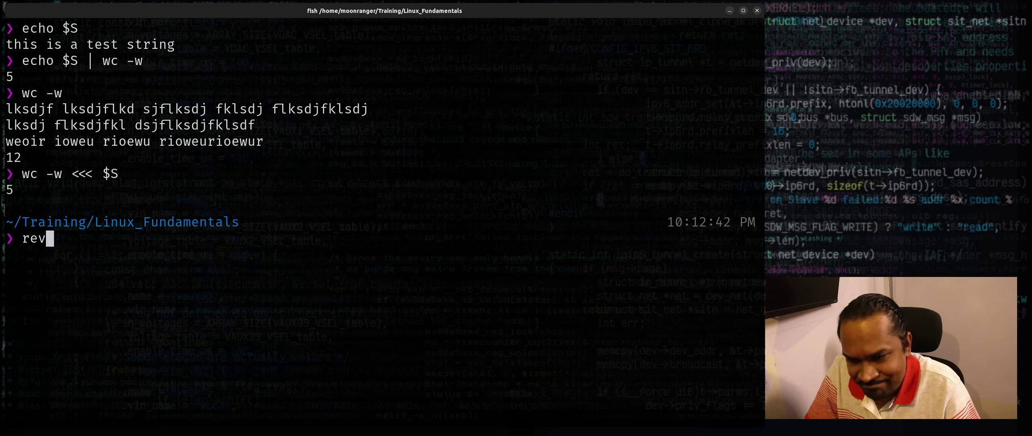
# - Feed typed lines to rev so 'hello world' returns as 'dlrow olleh'
pyautogui.press('Return')
pyautogui.write('lkjds lkfjsdklfjdskljsdklf')
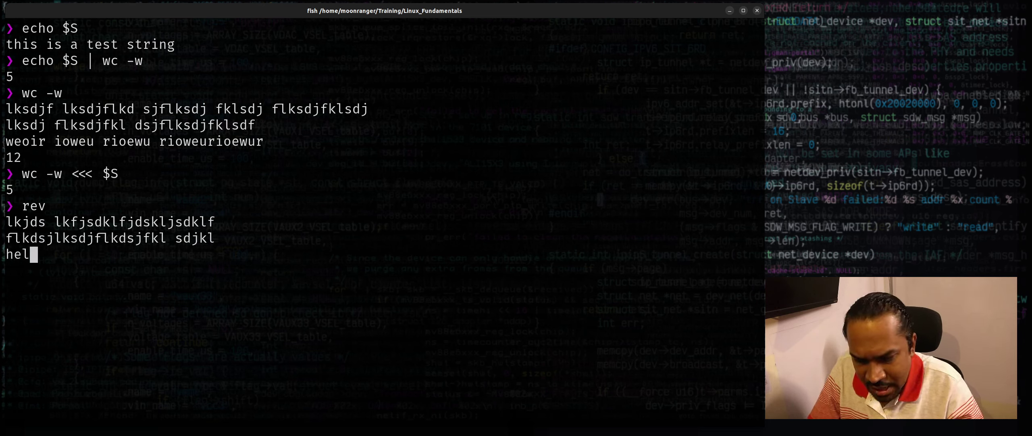
pyautogui.write('lo world')
pyautogui.press('Return')
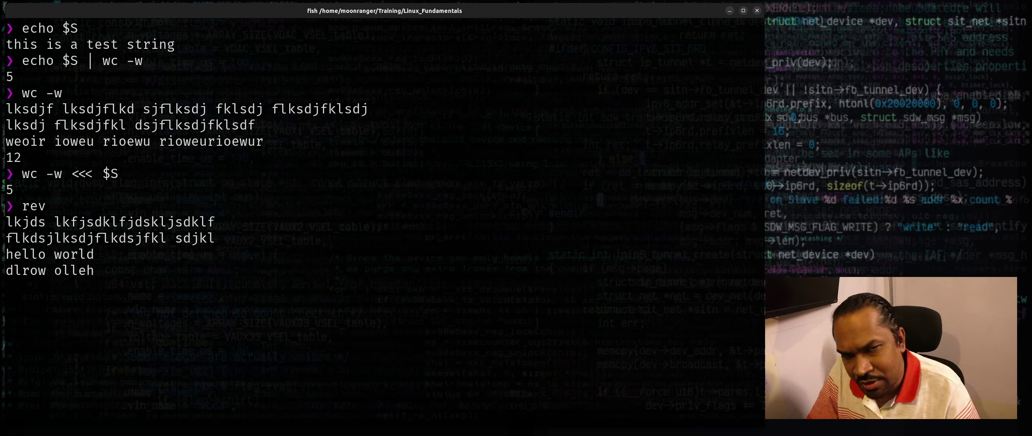
pyautogui.hotkey('ctrl', 'd')
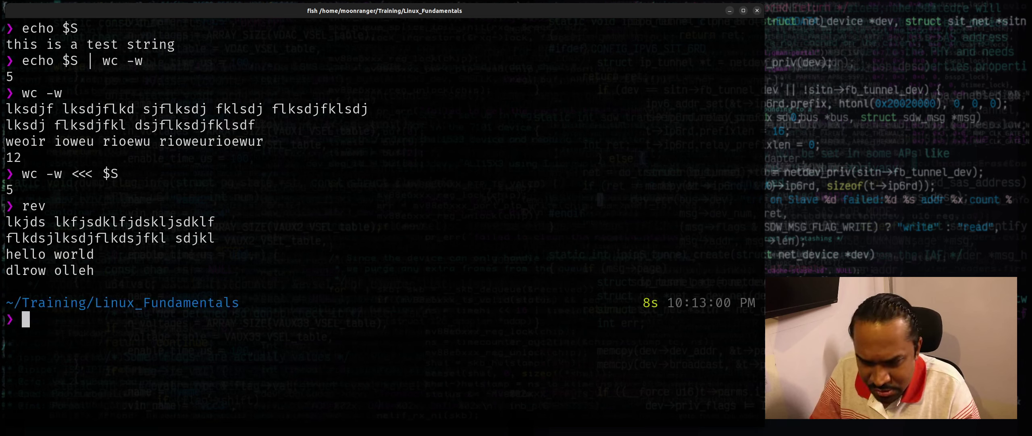
pyautogui.write('re')
# - Discard the unfinished, misspelled rev command and clear the screen
pyautogui.press('BackSpace')
pyautogui.press('BackSpace')
pyautogui.write('v')
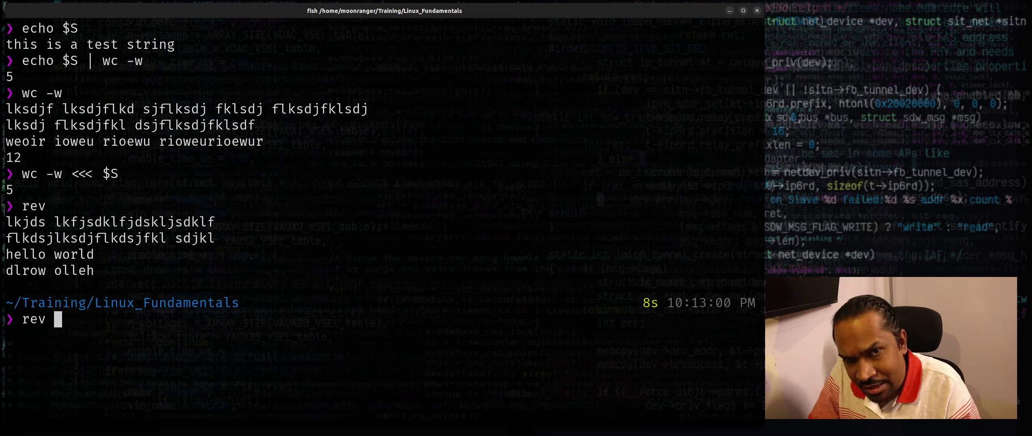
pyautogui.write(' a.tx')
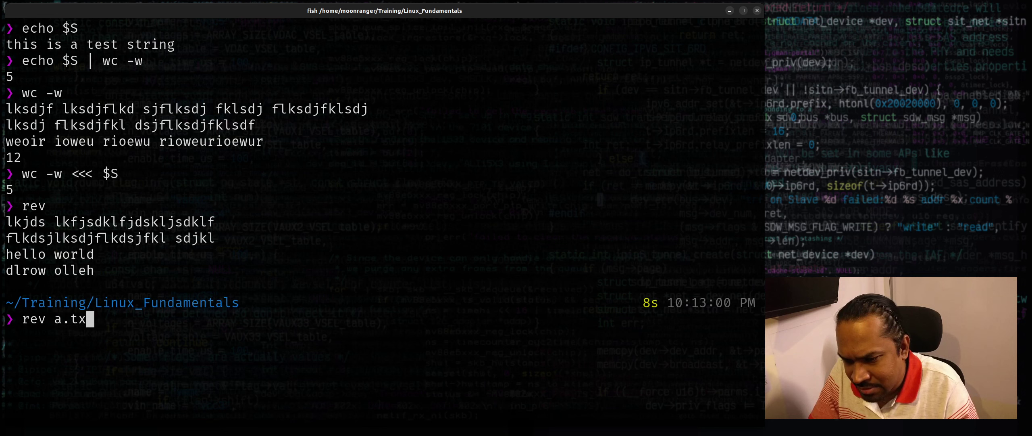
pyautogui.hotkey('ctrl', 'u')
pyautogui.hotkey('ctrl', 'l')
pyautogui.write('cat a.tx')
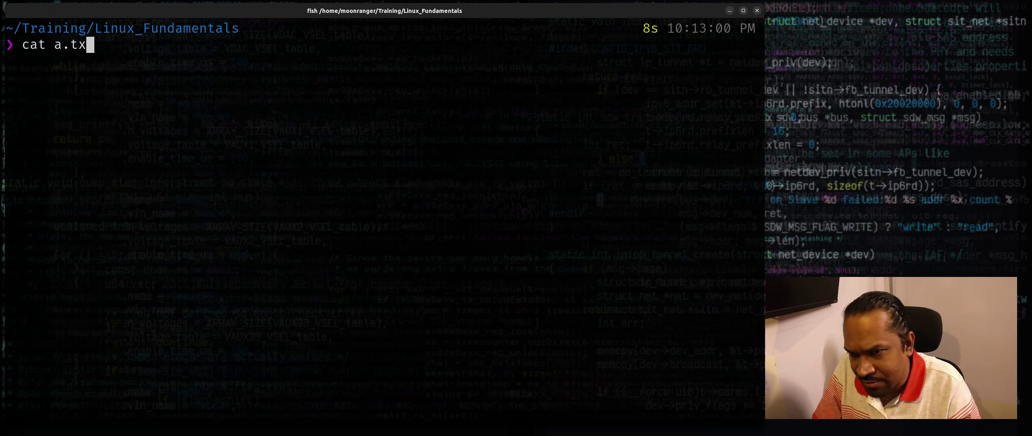
pyautogui.write('t')
# - Show a.txt, print its twenty lines reversed with rev a.txt, and clear the screen
pyautogui.press('Return')
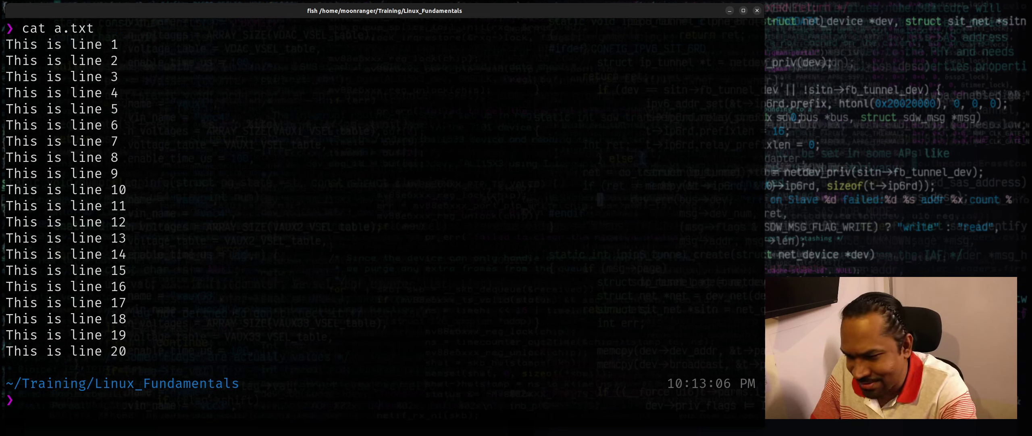
pyautogui.write('re')
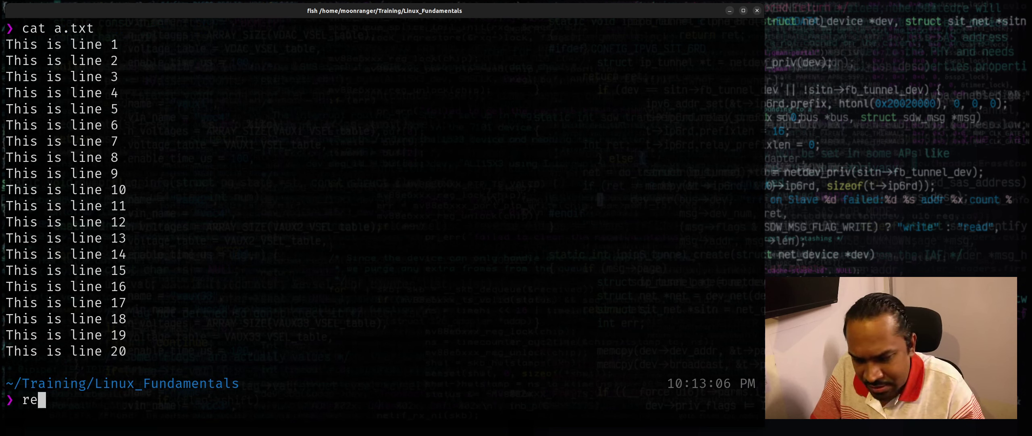
pyautogui.write('v a.txt')
pyautogui.press('Return')
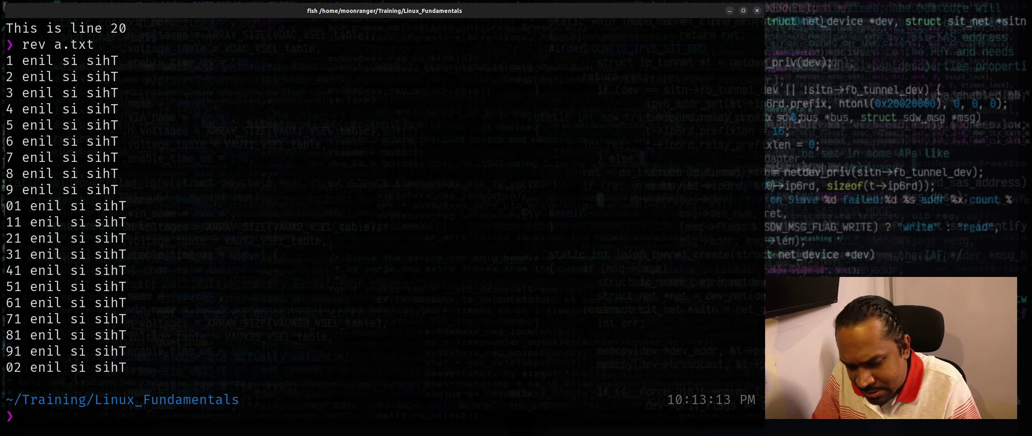
pyautogui.write('echo')
pyautogui.hotkey('ctrl', 'l')
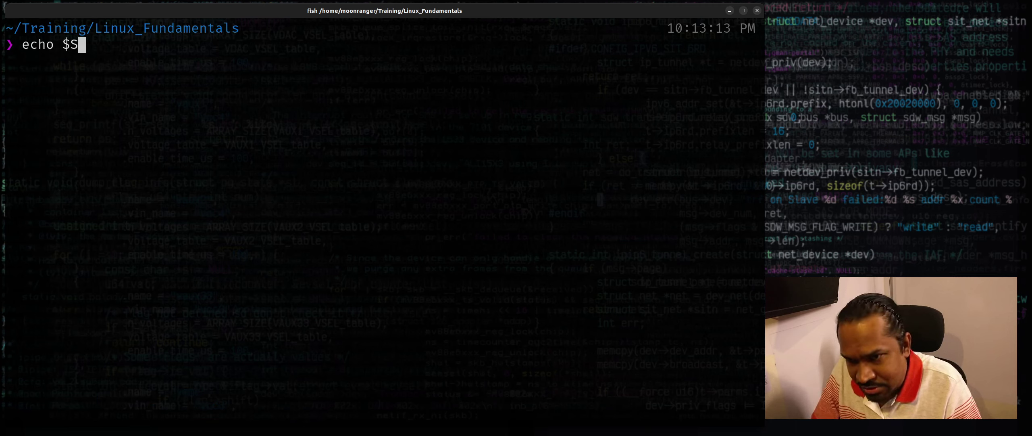
# - Reverse 'Hello world' to 'dlrow olleH', print $S, and pipe it to rev for 'gnirts tset a si siht'
pyautogui.press('BackSpace')
pyautogui.press('BackSpace')
pyautogui.write('ellowor')
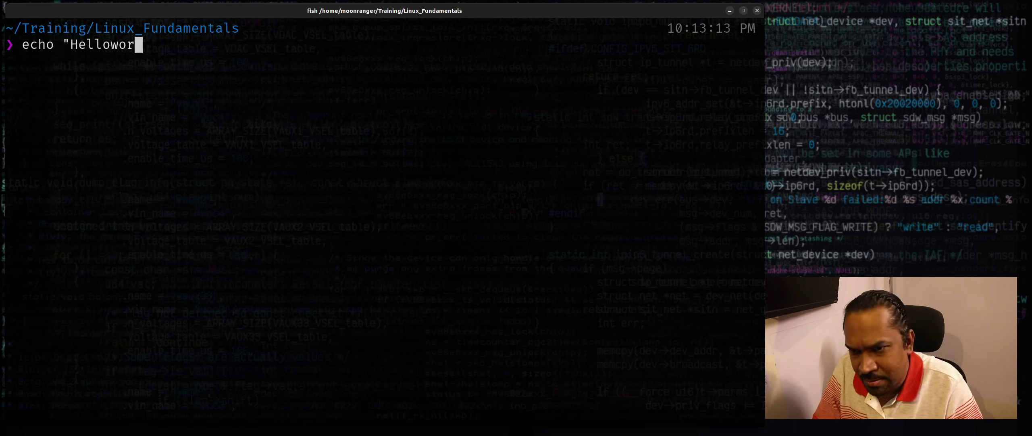
pyautogui.press('BackSpace')
pyautogui.press('BackSpace')
pyautogui.press('BackSpace')
pyautogui.write('world" ')
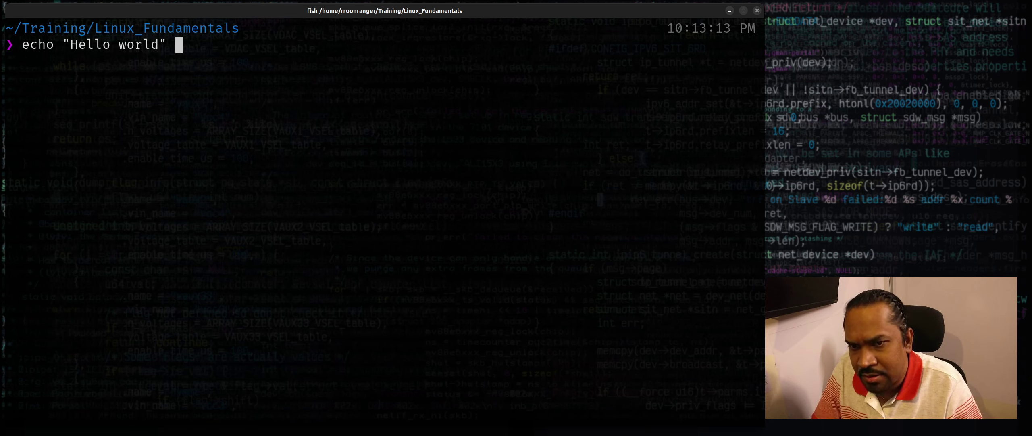
pyautogui.write('| rev')
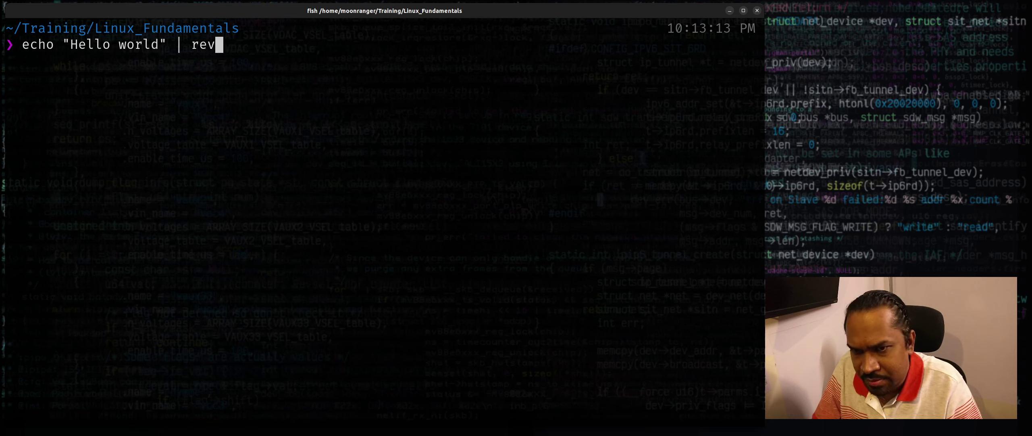
pyautogui.press('Return')
pyautogui.write('cho $S')
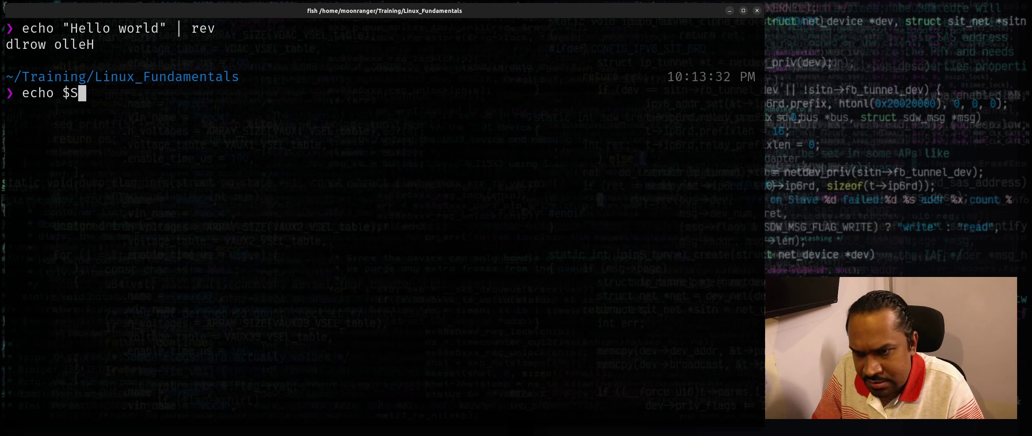
pyautogui.press('Return')
pyautogui.write('echo $S')
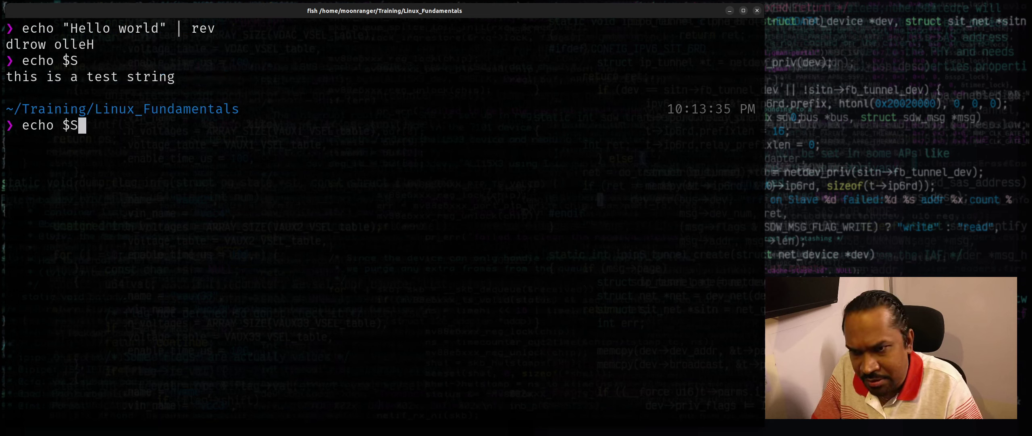
pyautogui.write(' | rev')
pyautogui.press('Return')
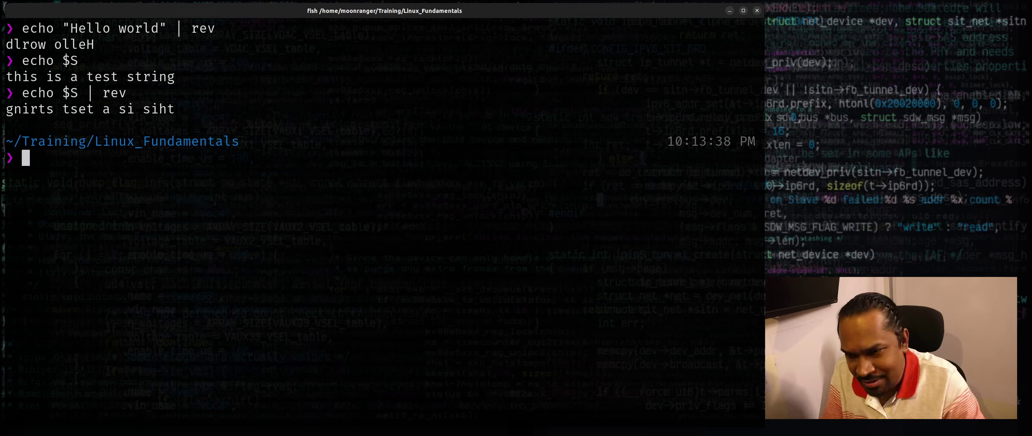
pyautogui.write('rev ')
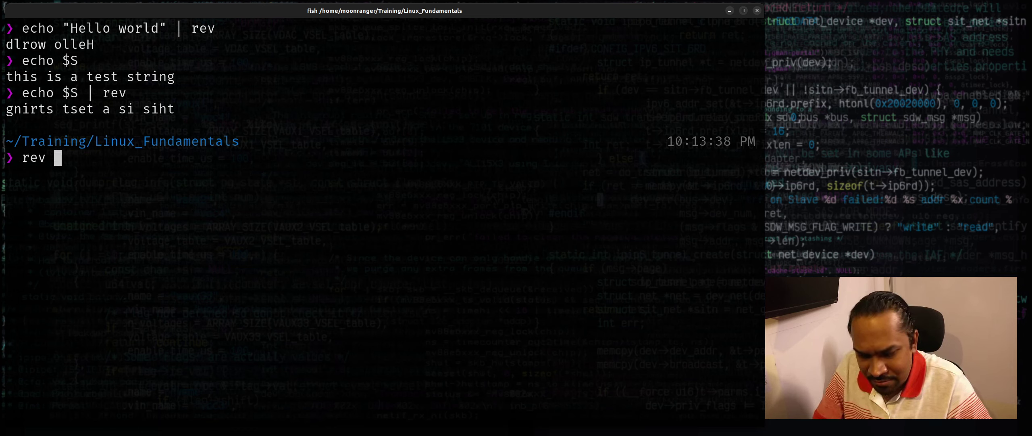
pyautogui.write('<<< $s')
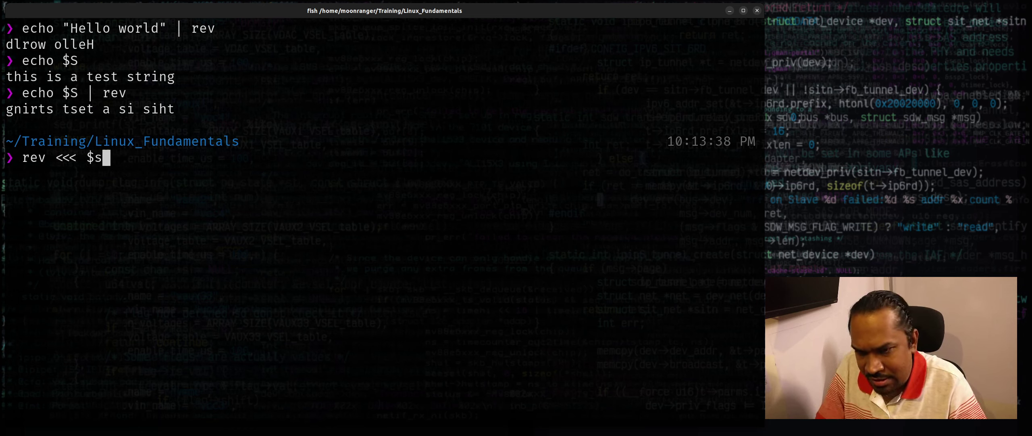
# - Run rev <<< $S and rev <<< "hello world", printing both strings reversed
pyautogui.press('Return')
pyautogui.write('rev ')
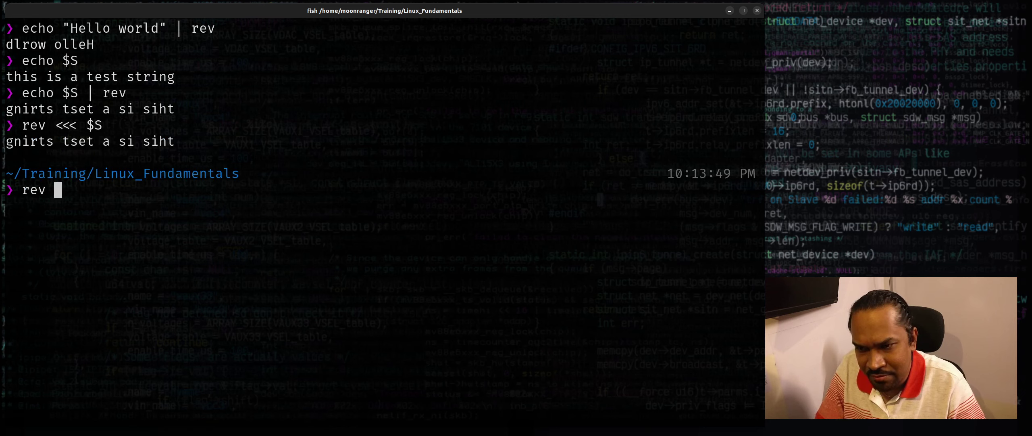
pyautogui.write('<<< "')
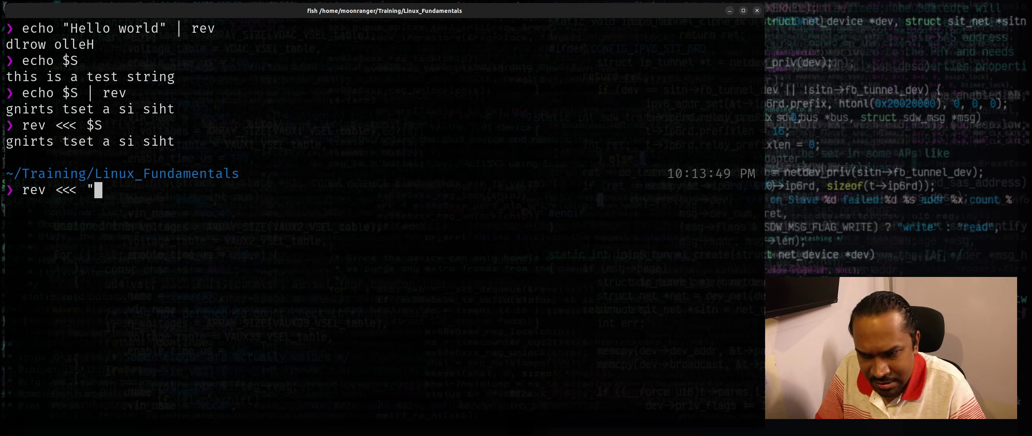
pyautogui.write('hello world"')
pyautogui.press('Return')
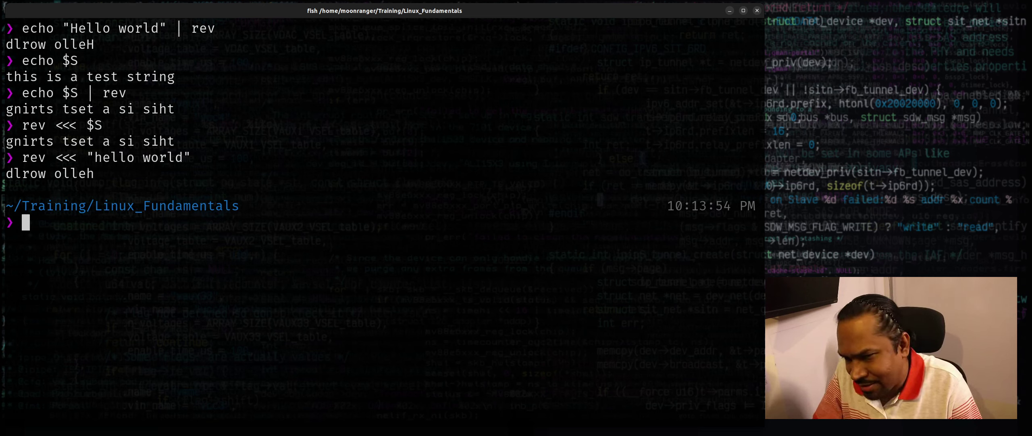
pyautogui.write('bc')
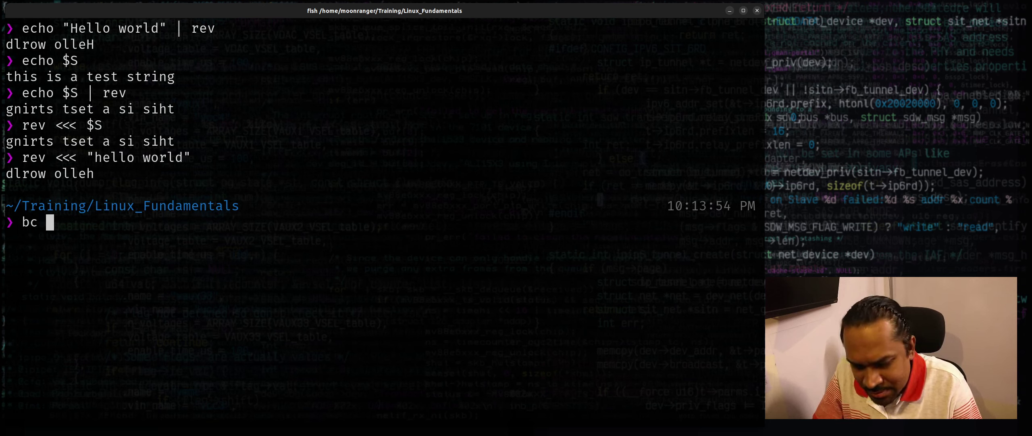
pyautogui.write('-l')
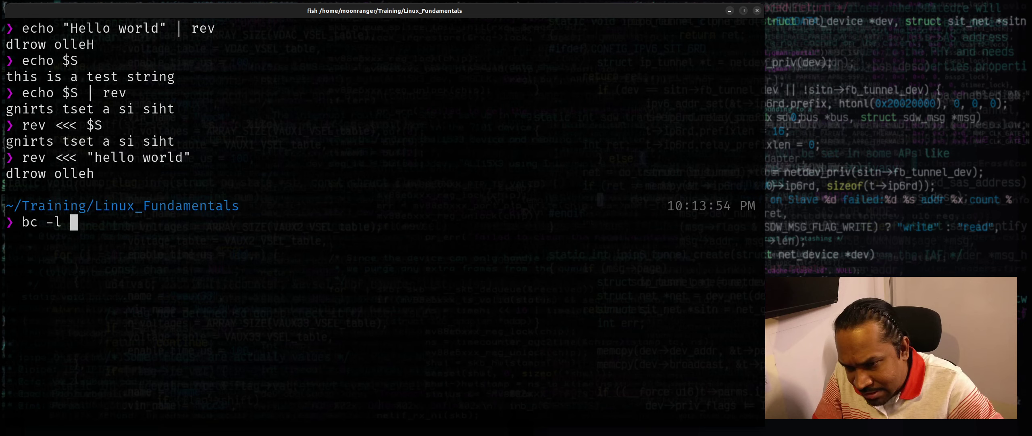
pyautogui.write('<<< ')
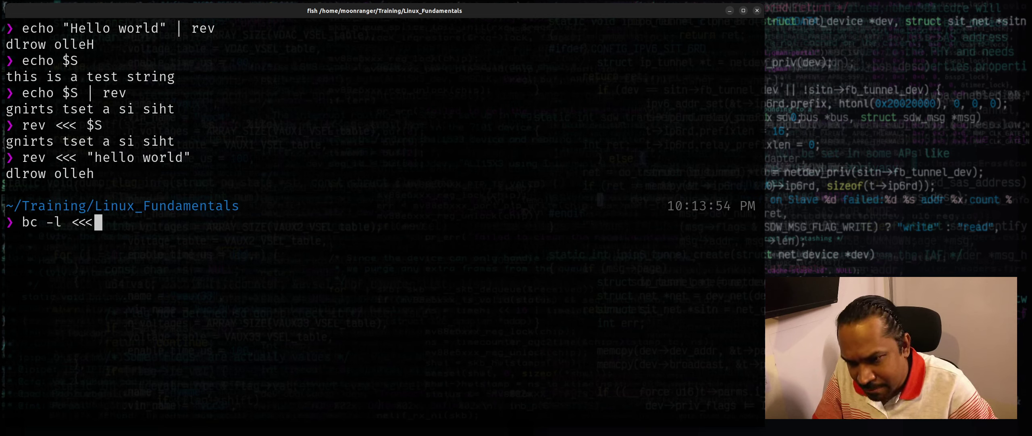
pyautogui.write('"scal')
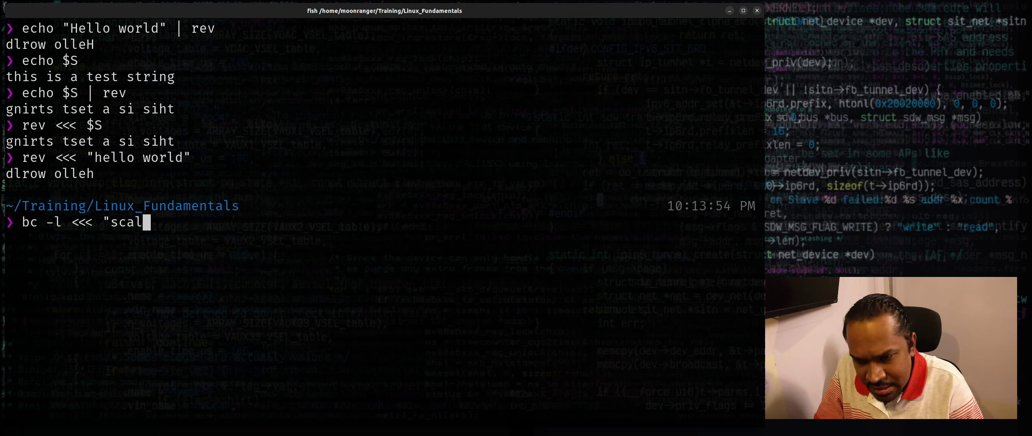
pyautogui.write('e=100; ')
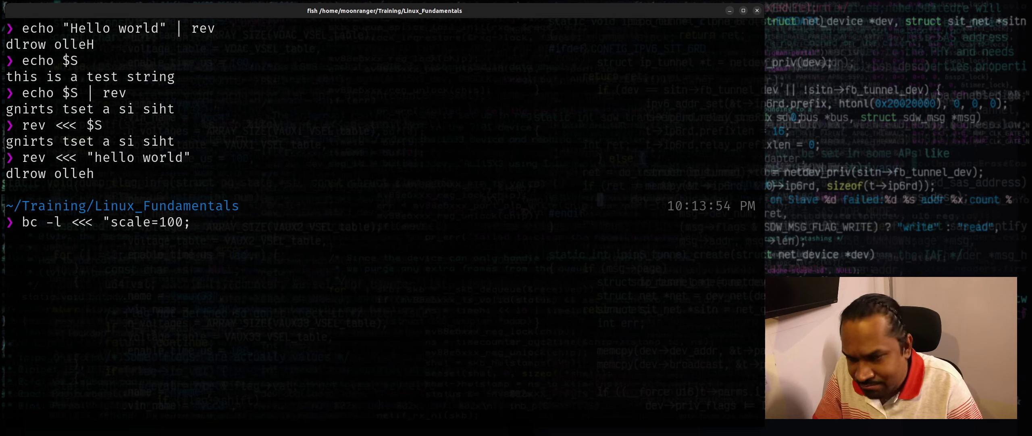
pyautogui.write('4*')
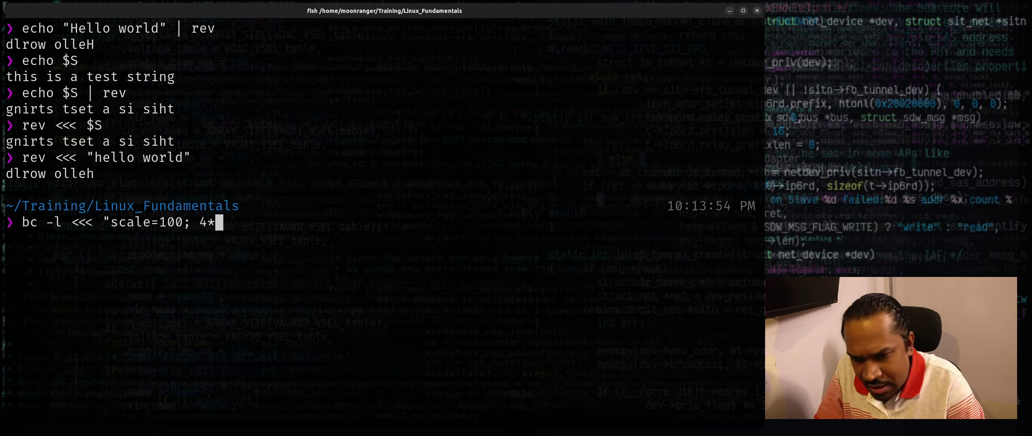
pyautogui.write('a')
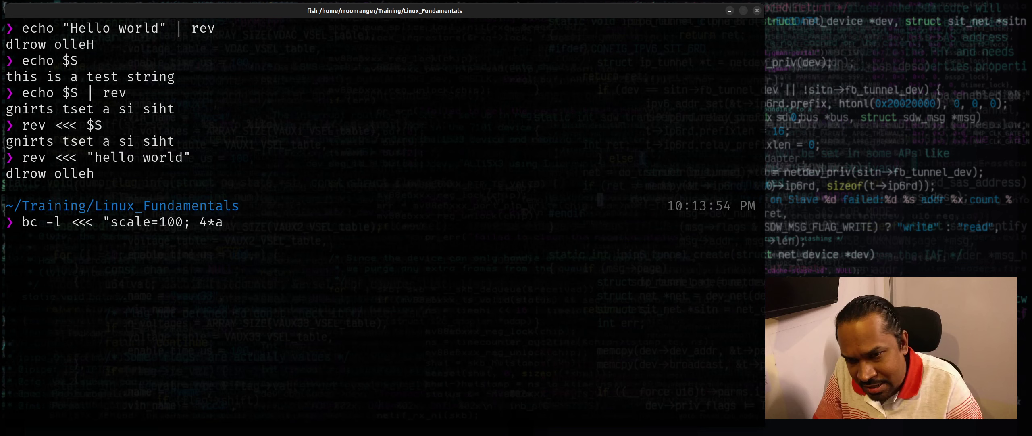
pyautogui.write('(1)"')
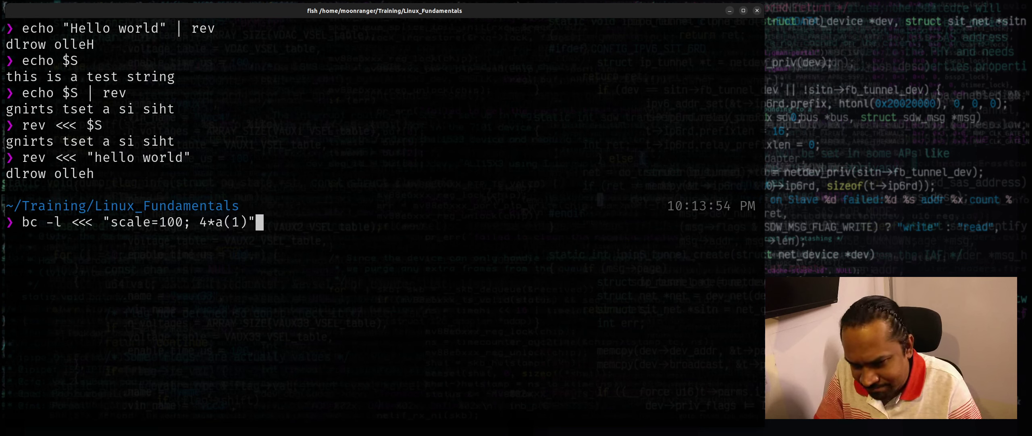
# - Run bc -l <<< "scale=100; 4*a(1)" to print pi to 100 decimal places
pyautogui.press('Return')
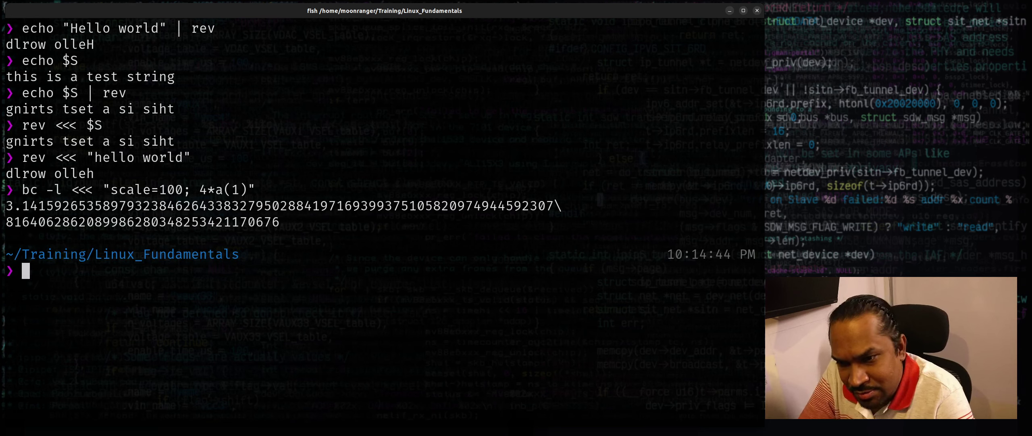
# - Change the recalled bc command to scale=1000 and print pi to 1000 digits
pyautogui.press('Up')
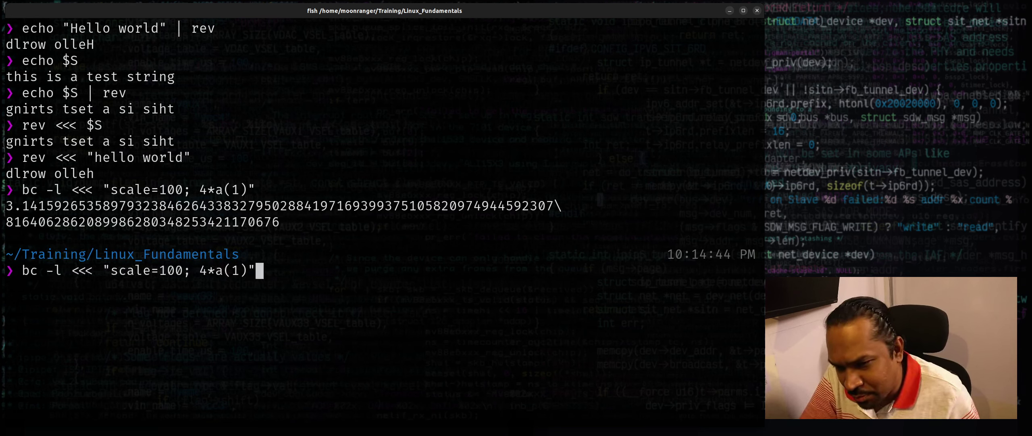
pyautogui.press('Left')
pyautogui.press('Left')
pyautogui.press('Left')
pyautogui.press('Left')
pyautogui.press('Left')
pyautogui.press('Left')
pyautogui.press('Left')
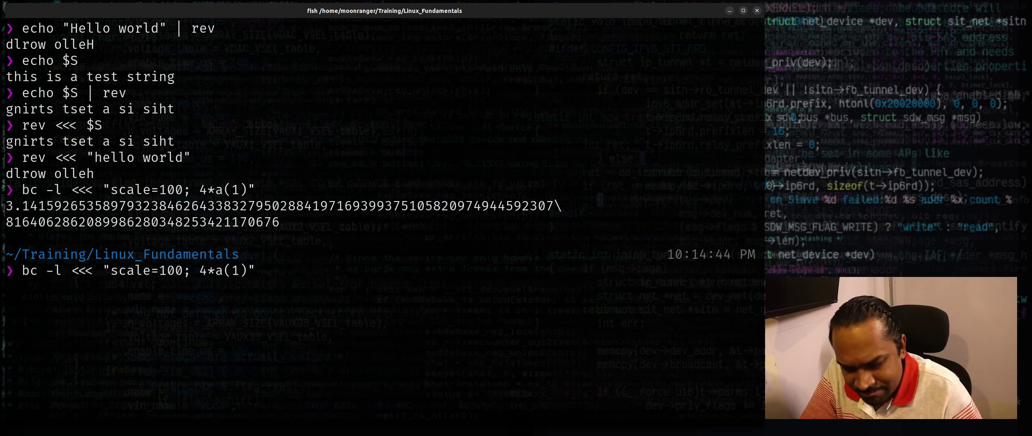
pyautogui.write('0')
pyautogui.press('Return')
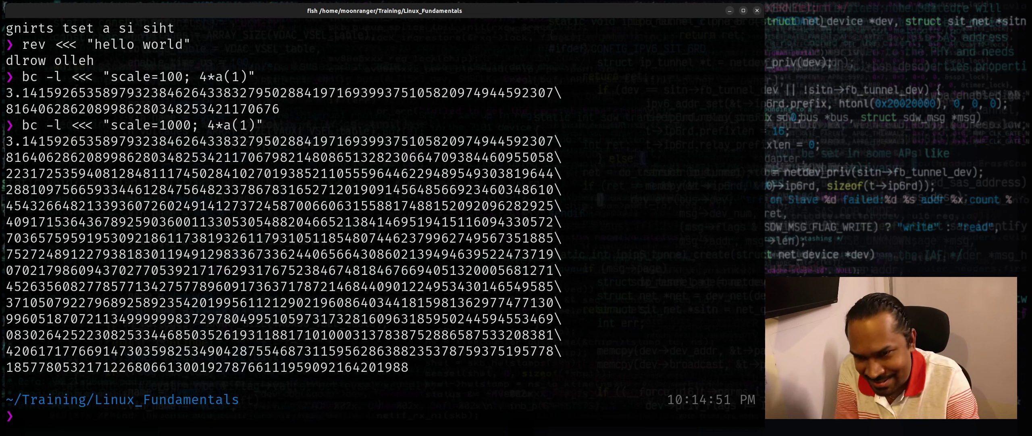
pyautogui.moveTo(102, 125); pyautogui.dragTo(257, 125)
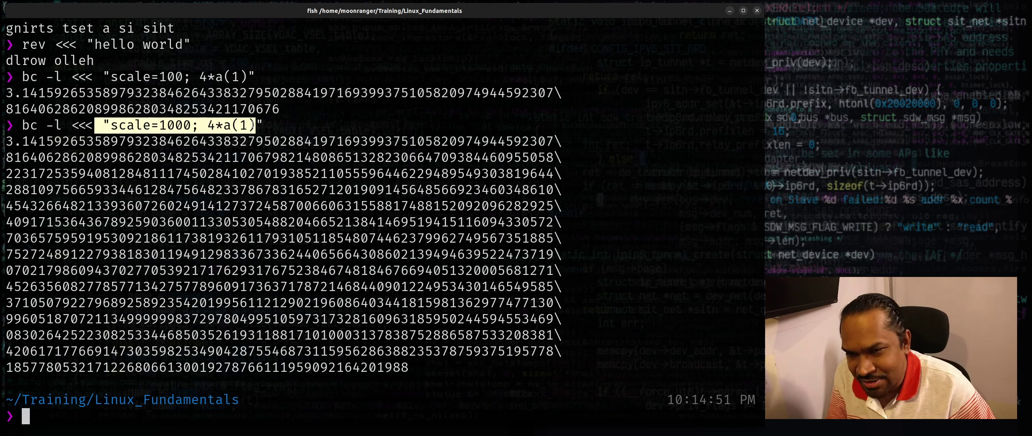
pyautogui.moveTo(70, 125); pyautogui.dragTo(95, 125)
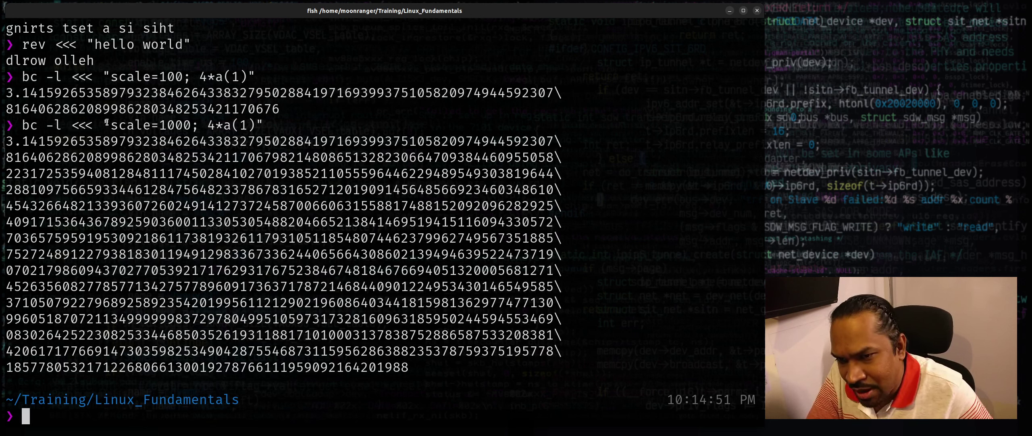
pyautogui.moveTo(110, 126); pyautogui.dragTo(263, 125)
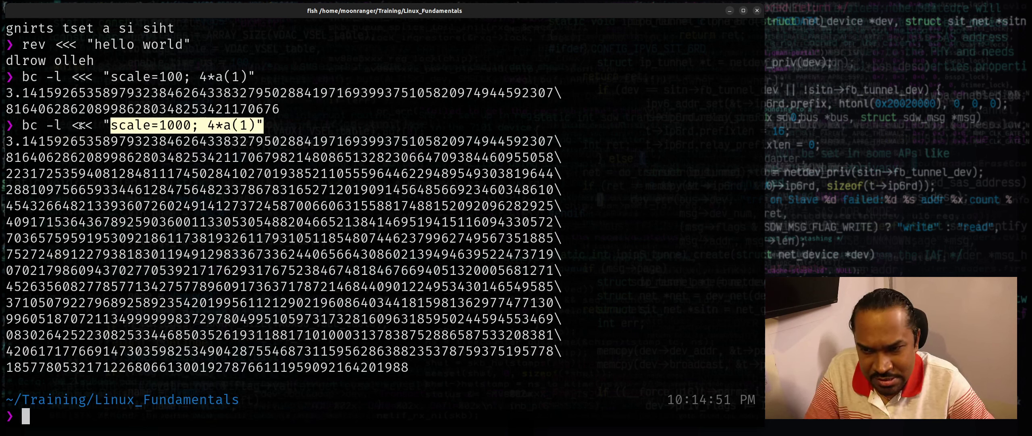
pyautogui.doubleClick(75, 125)
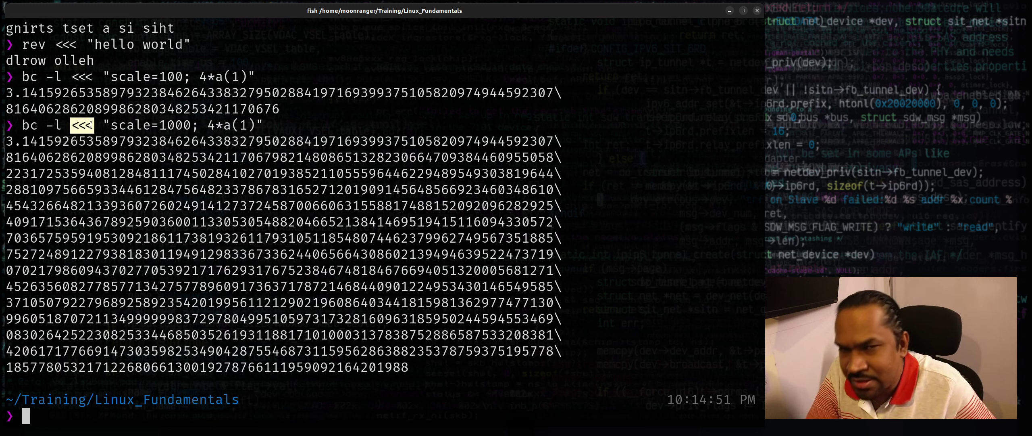